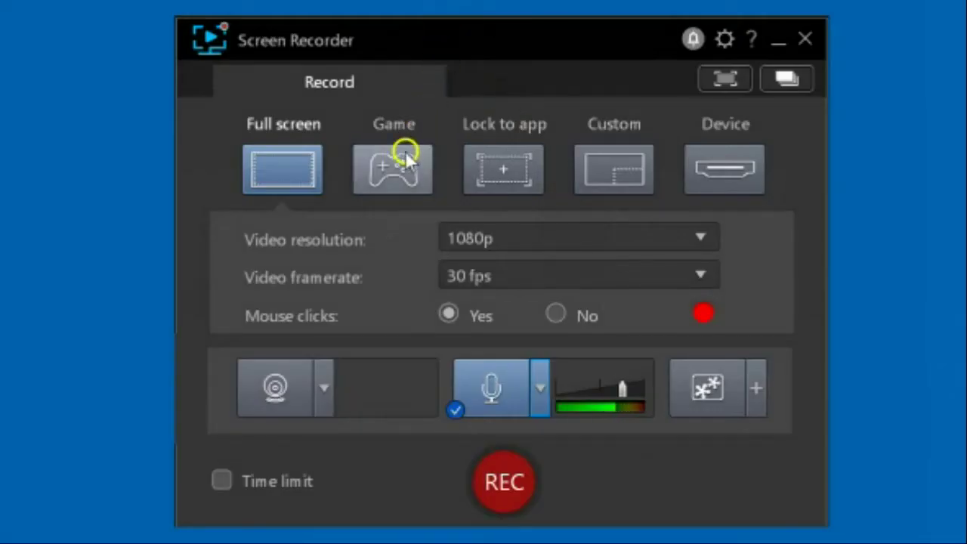
Step: Switch the recorder to Game capture mode at 1080p, 30 fps and open the Application dropdown
click(397, 167)
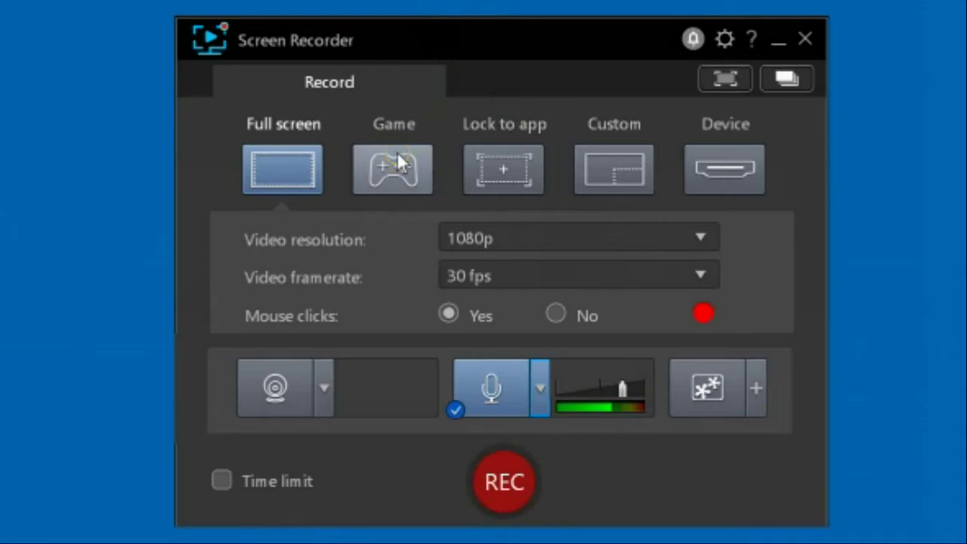
click(397, 165)
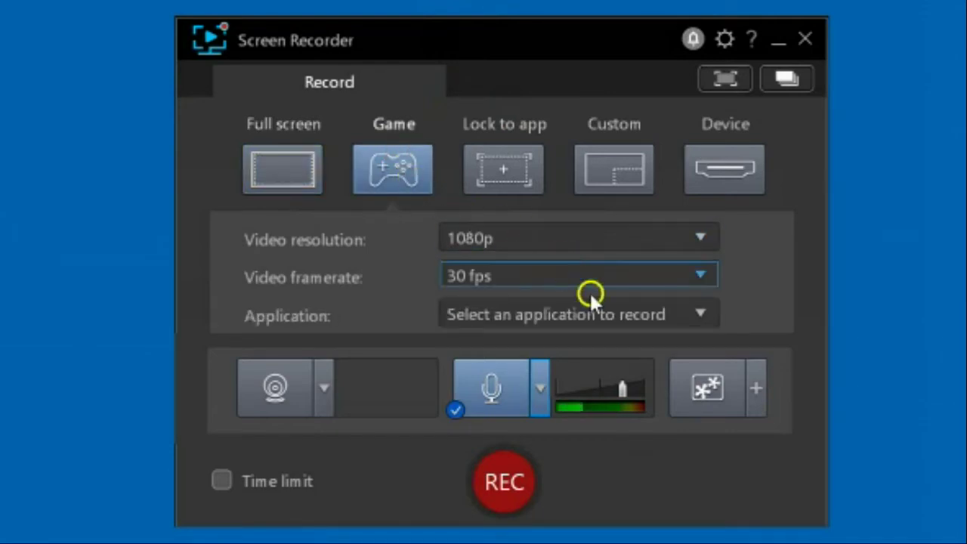
click(699, 313)
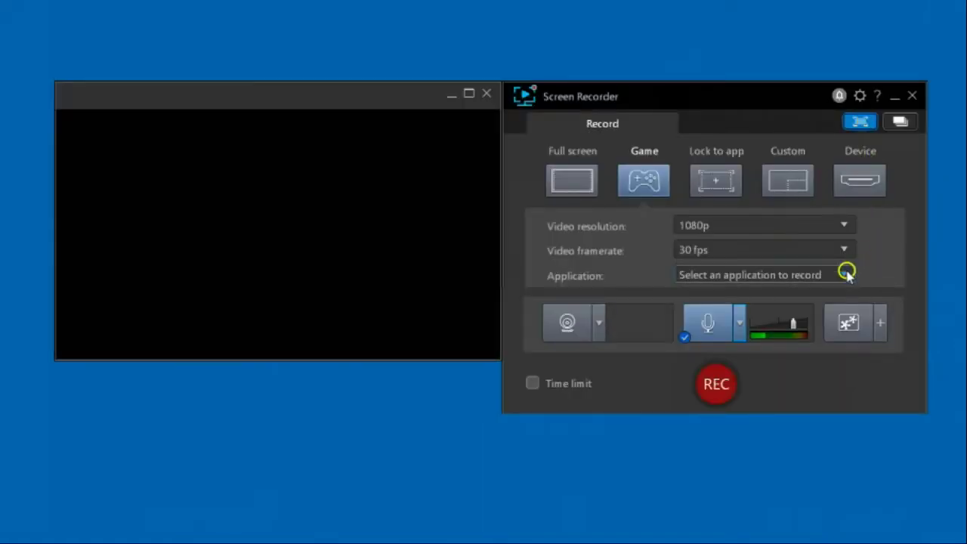
Step: Choose Debut Video Capture Software from the running applications as the game capture target
click(844, 273)
click(843, 275)
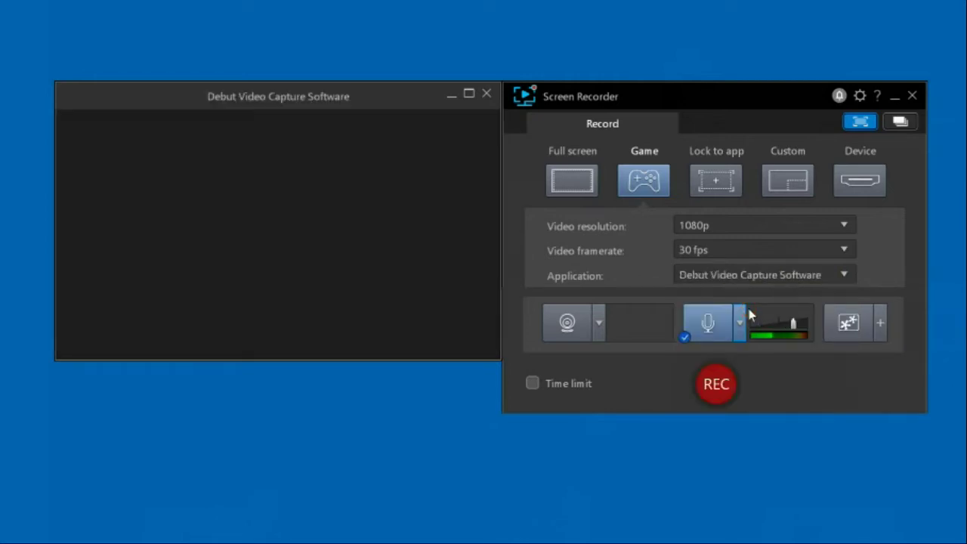
click(749, 312)
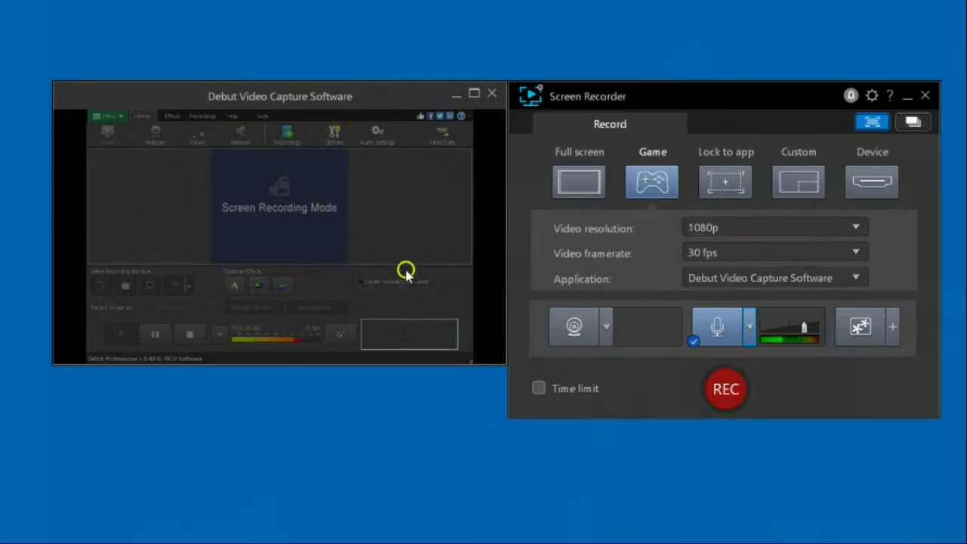
click(573, 337)
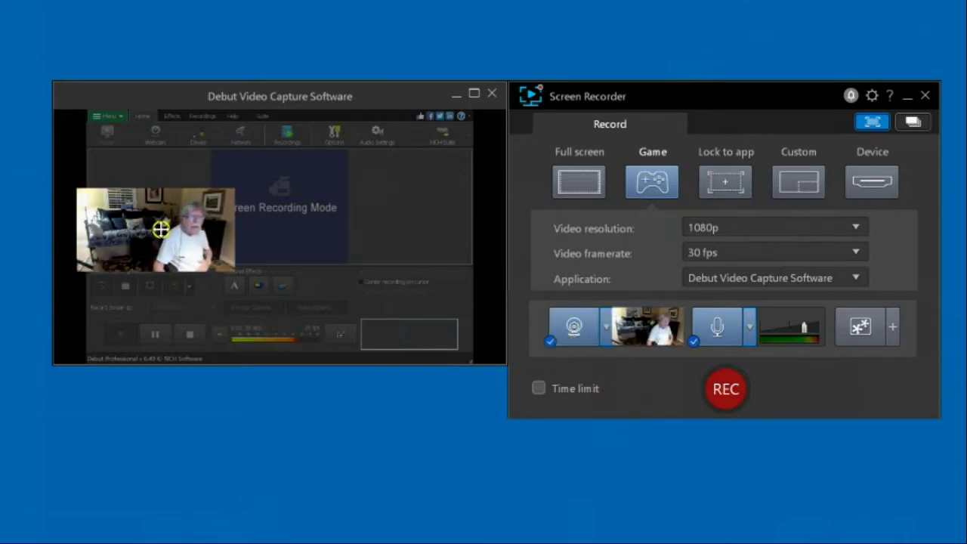
drag(191, 220, 204, 195)
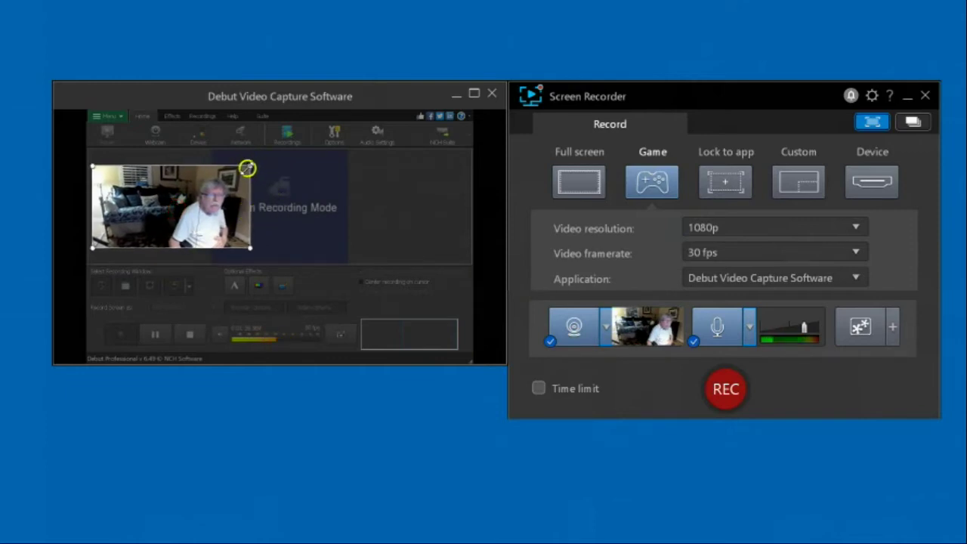
drag(248, 166, 185, 200)
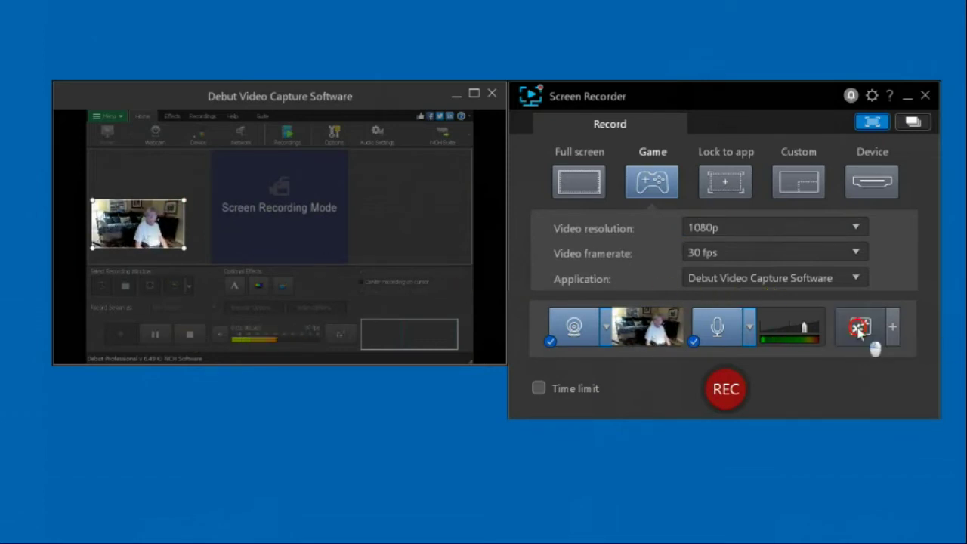
click(840, 337)
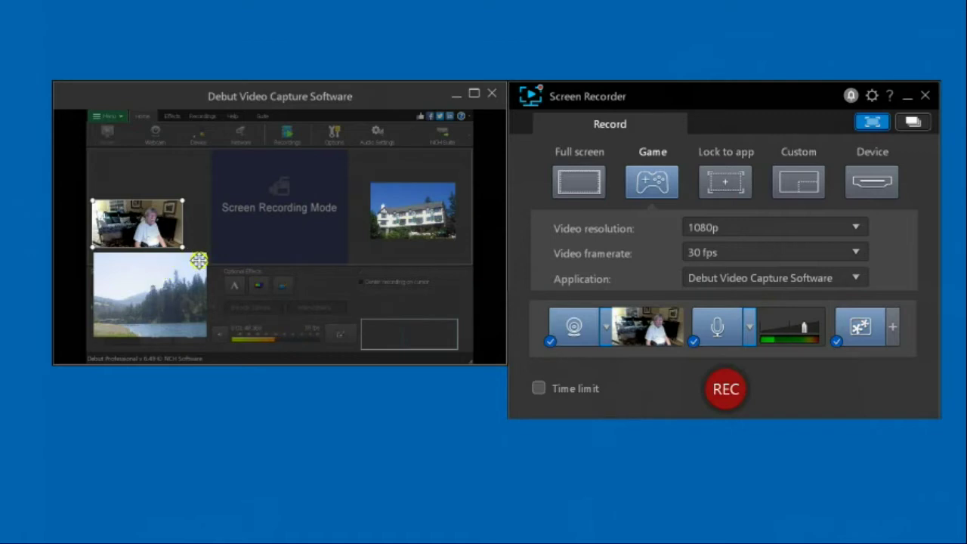
drag(204, 257, 158, 279)
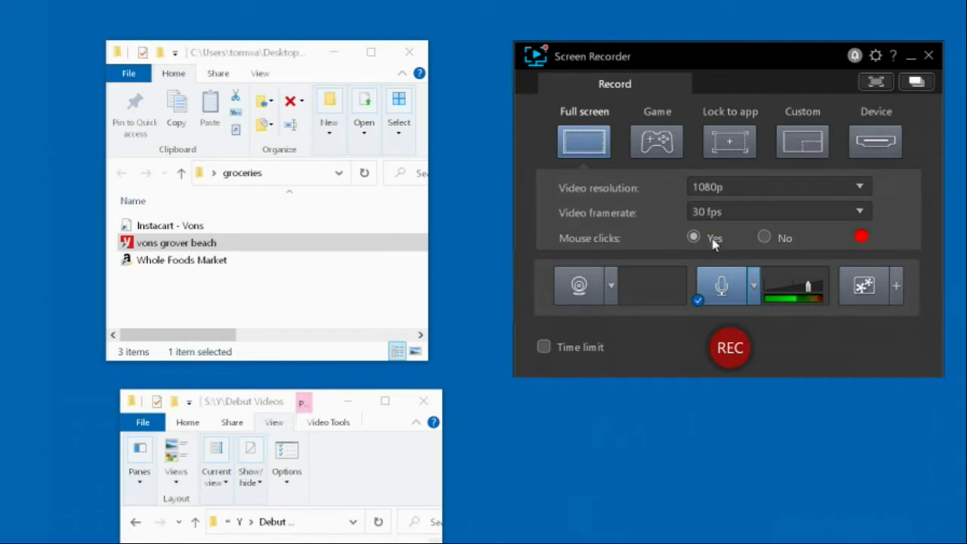
Step: Switch to Lock to app mode and pick the groceries File Explorer window to record
click(731, 139)
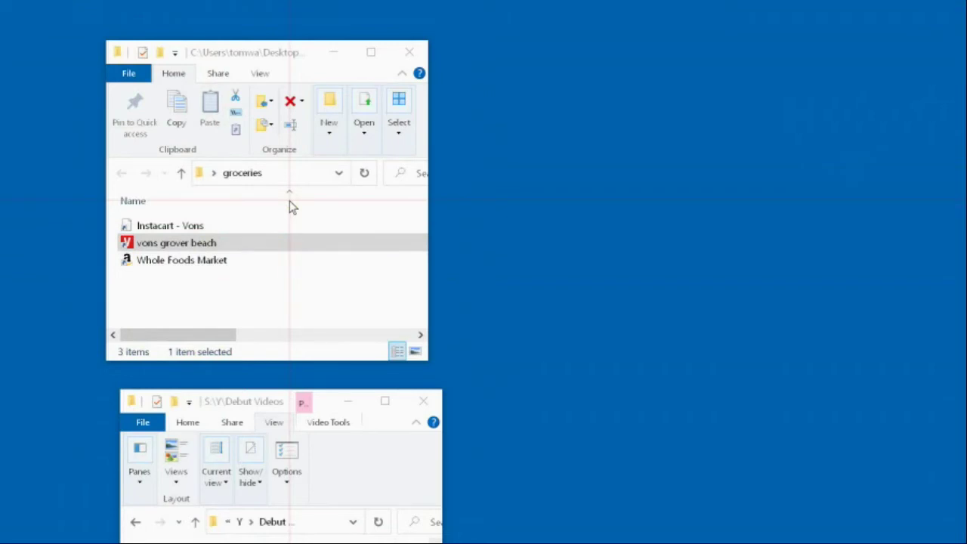
click(823, 204)
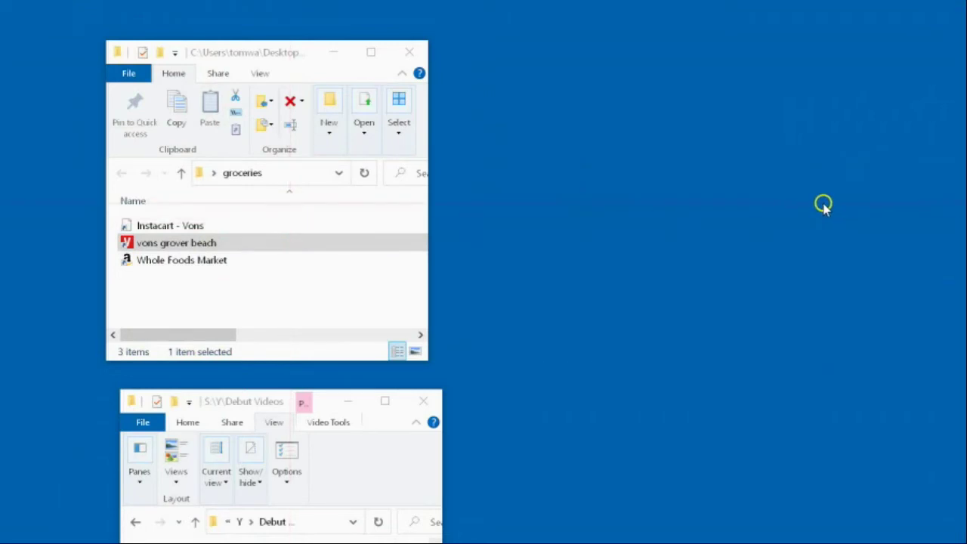
click(471, 84)
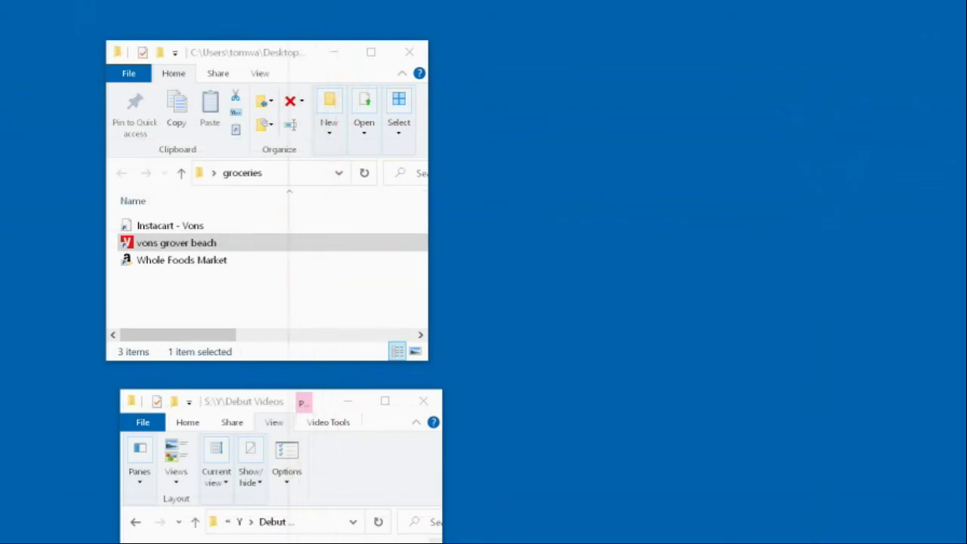
click(174, 130)
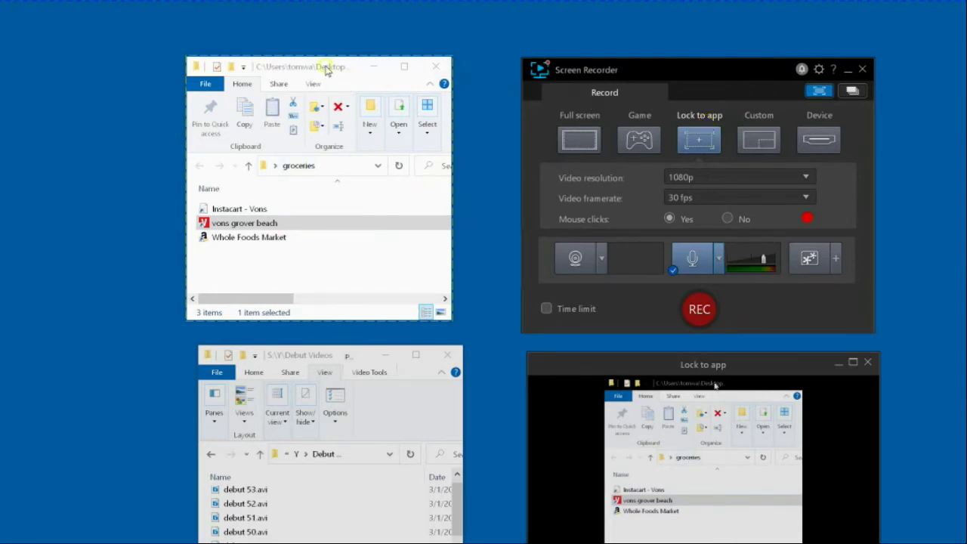
Step: Move the groceries window up-left and place the Debut Videos window below it
mouse_move(326, 65)
mouse_down()
mouse_move(200, 60)
mouse_move(203, 49)
mouse_move(352, 38)
mouse_move(319, 80)
mouse_move(102, 103)
mouse_move(253, 45)
mouse_move(317, 86)
mouse_move(324, 43)
mouse_move(367, 26)
mouse_move(271, 46)
mouse_up()
drag(365, 359, 342, 280)
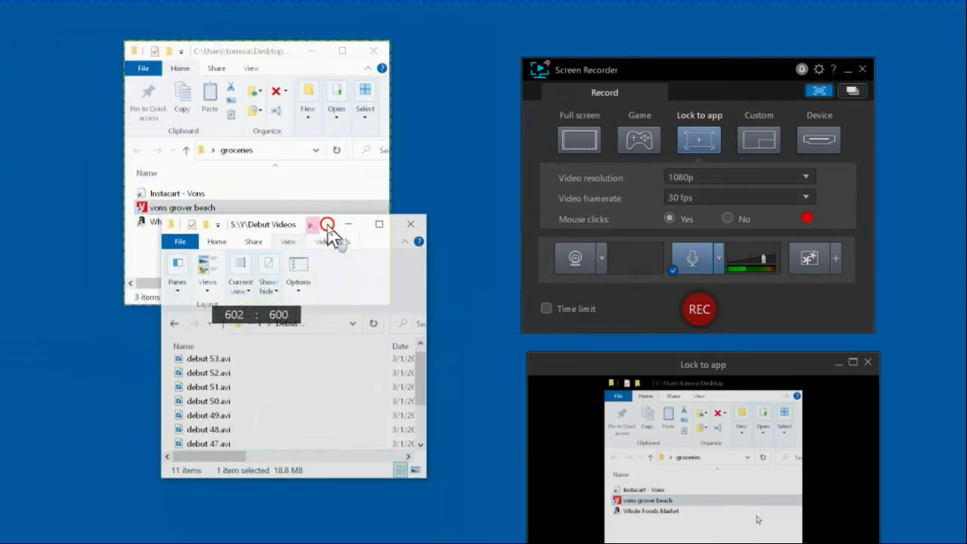
drag(327, 226, 316, 290)
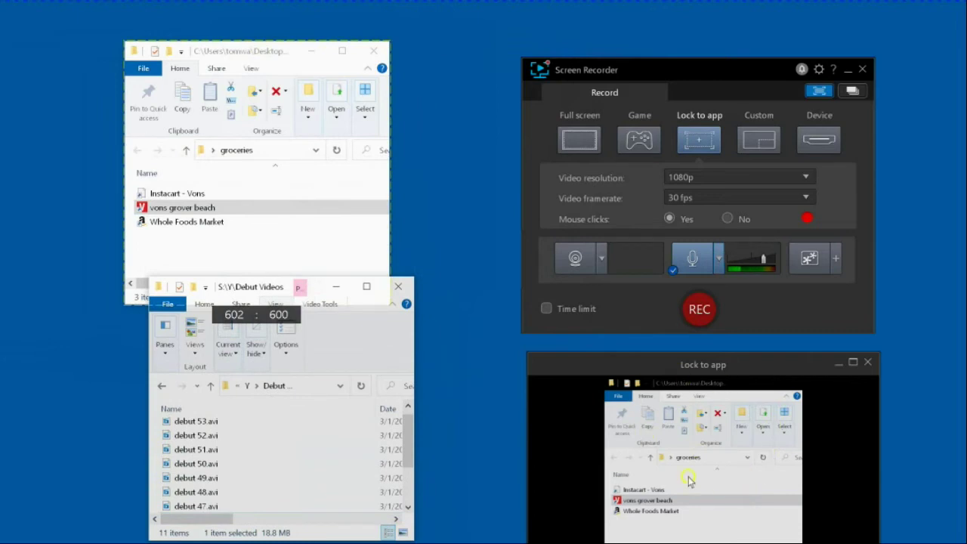
drag(287, 287, 281, 336)
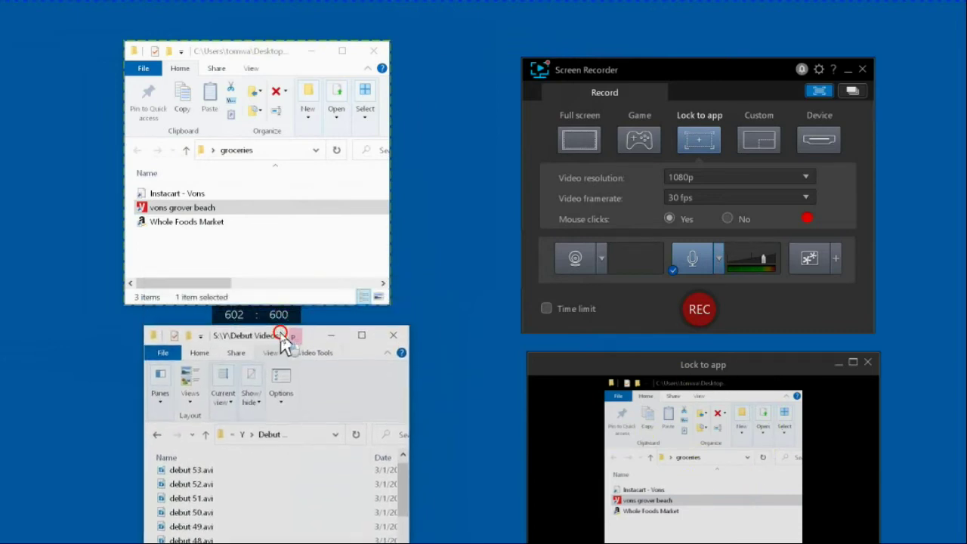
Step: Toggle 'Record only selected window' in the Video preferences and bring the groceries window forward
click(819, 69)
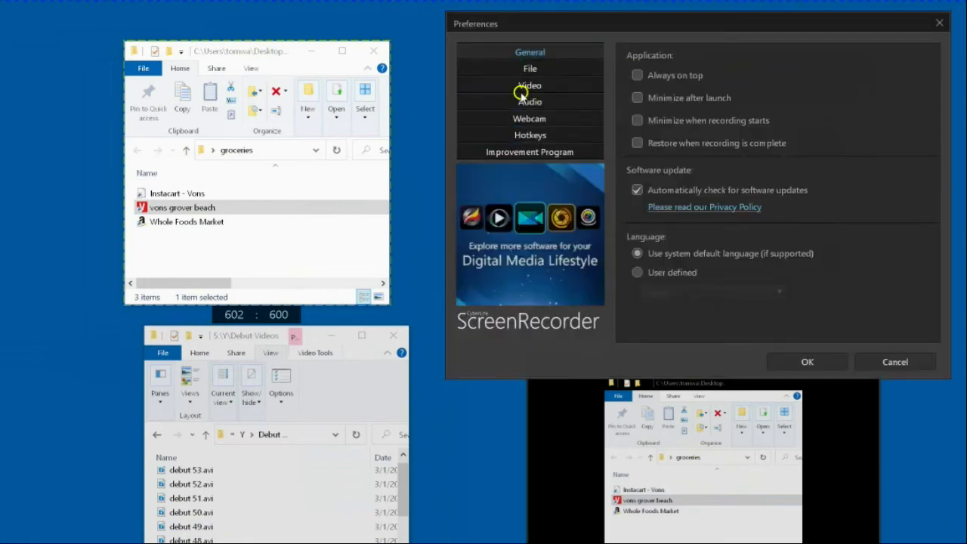
click(531, 84)
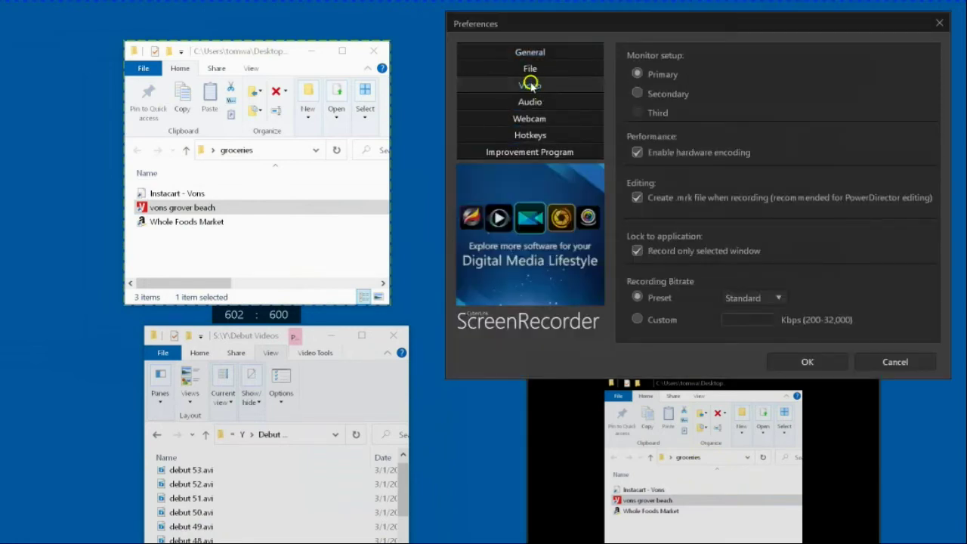
click(637, 250)
click(432, 258)
click(254, 207)
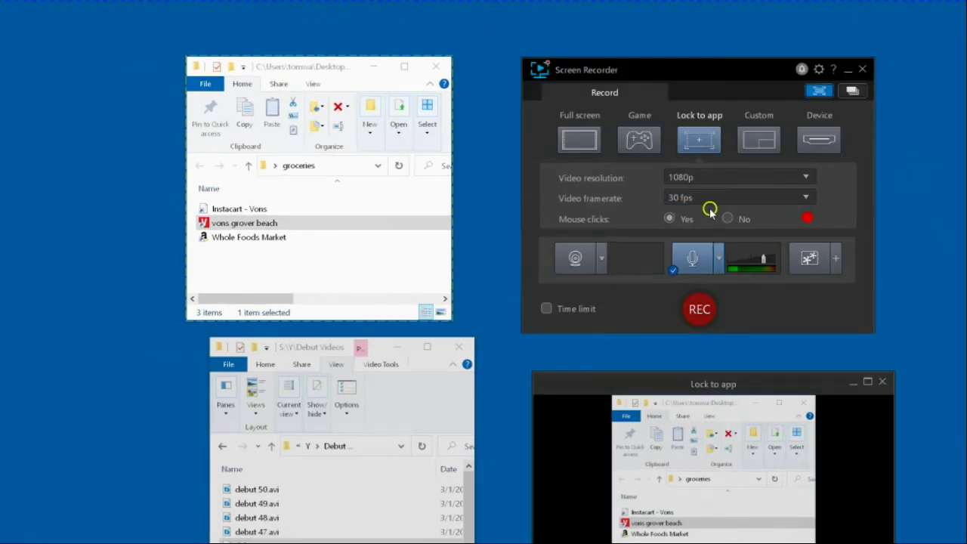
Step: Reopen Preferences on the Video page to check it, then close the dialog
click(819, 69)
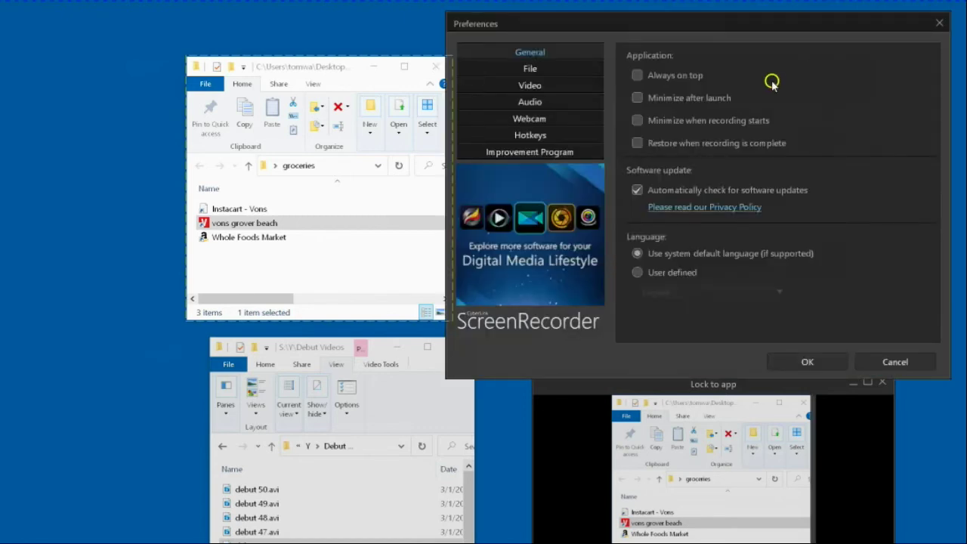
click(536, 84)
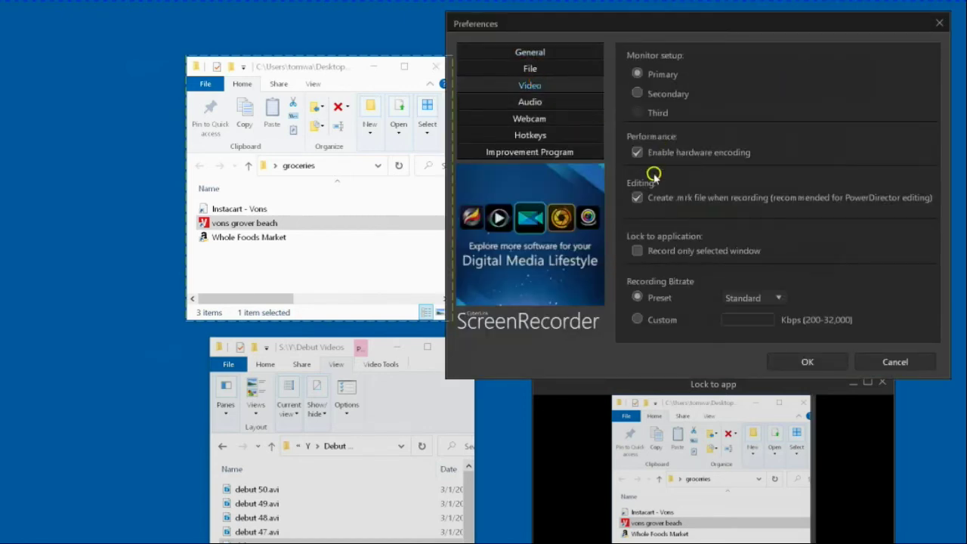
click(939, 23)
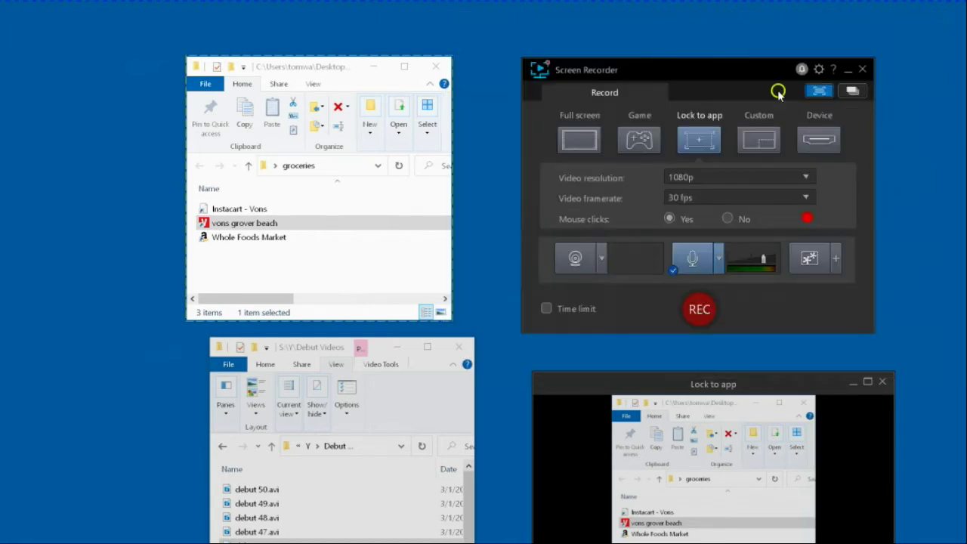
click(705, 71)
Step: Move the Debut Videos window up beside the groceries window
click(369, 347)
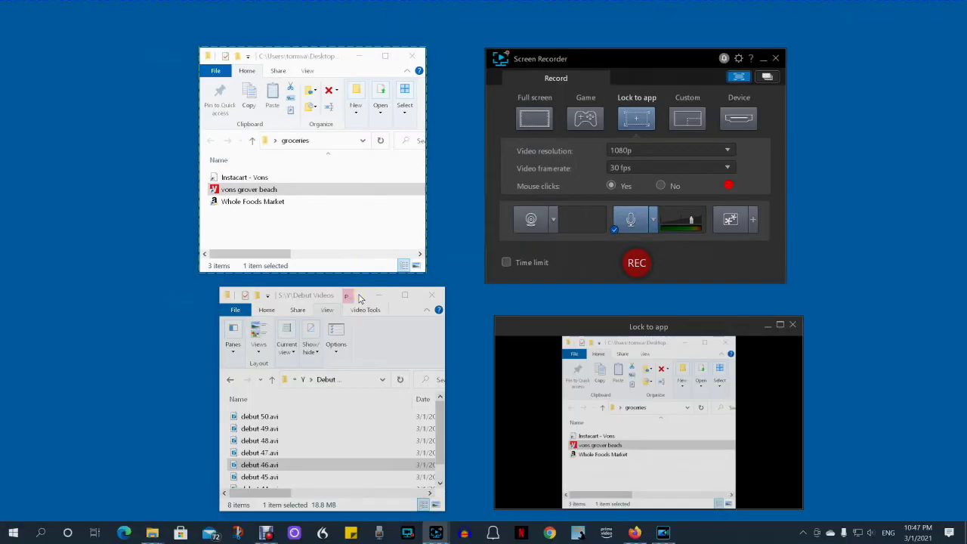
click(362, 299)
mouse_move(361, 299)
mouse_down()
mouse_move(344, 158)
mouse_move(355, 113)
mouse_move(352, 334)
mouse_move(345, 126)
mouse_move(350, 323)
mouse_move(355, 311)
mouse_up()
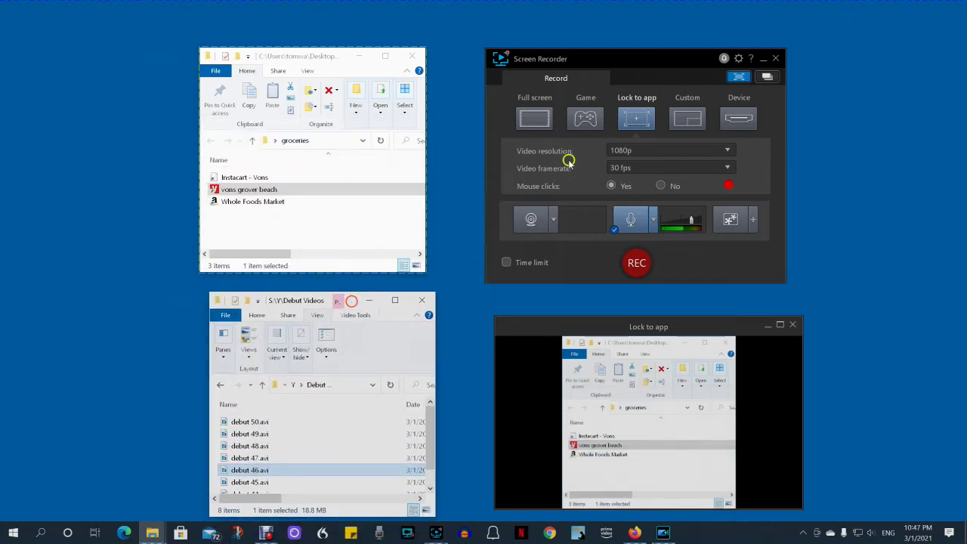
Step: Toggle 'Record only selected window' on the Video preferences page
click(739, 58)
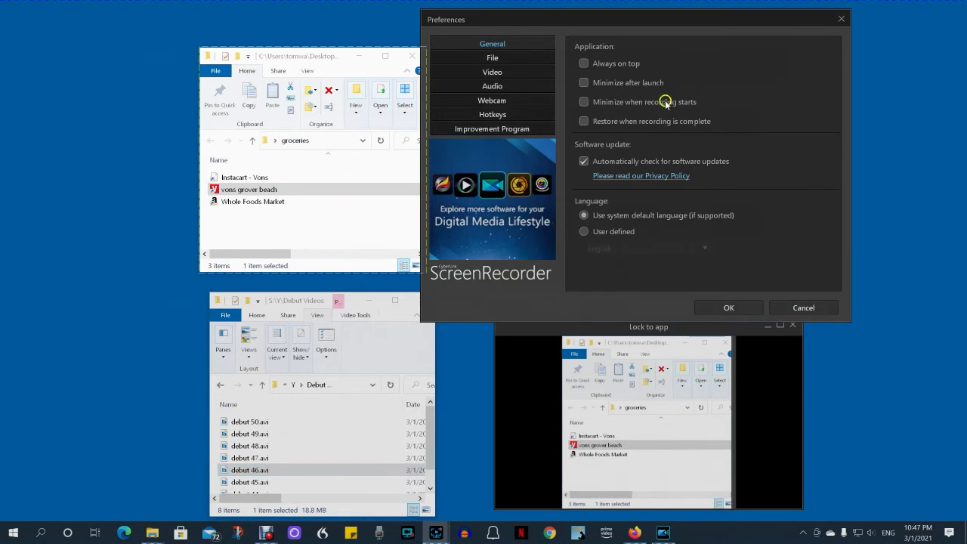
click(497, 71)
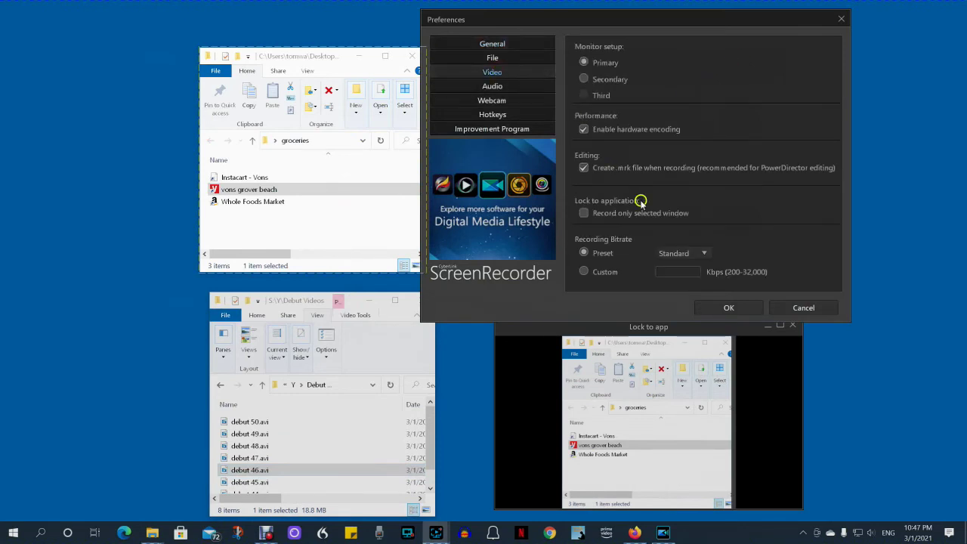
click(583, 215)
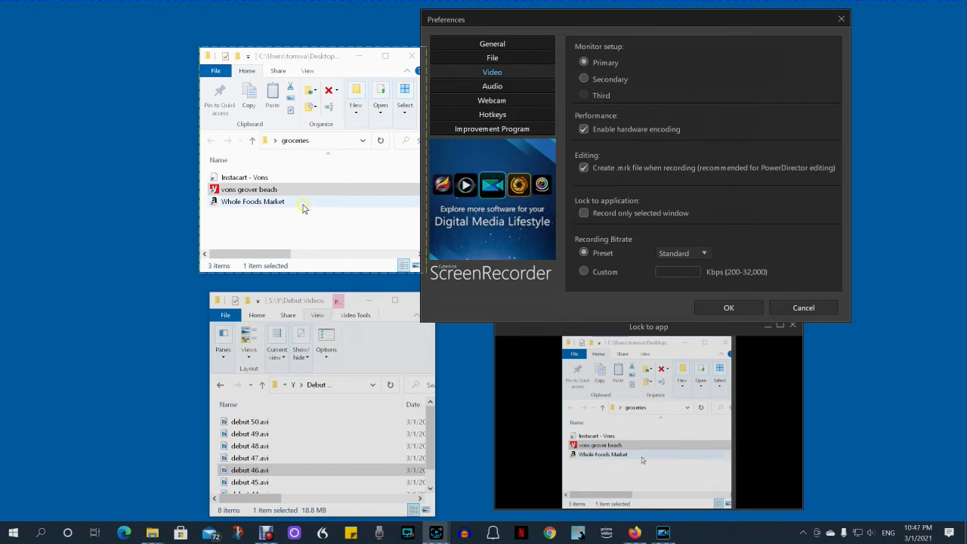
click(741, 174)
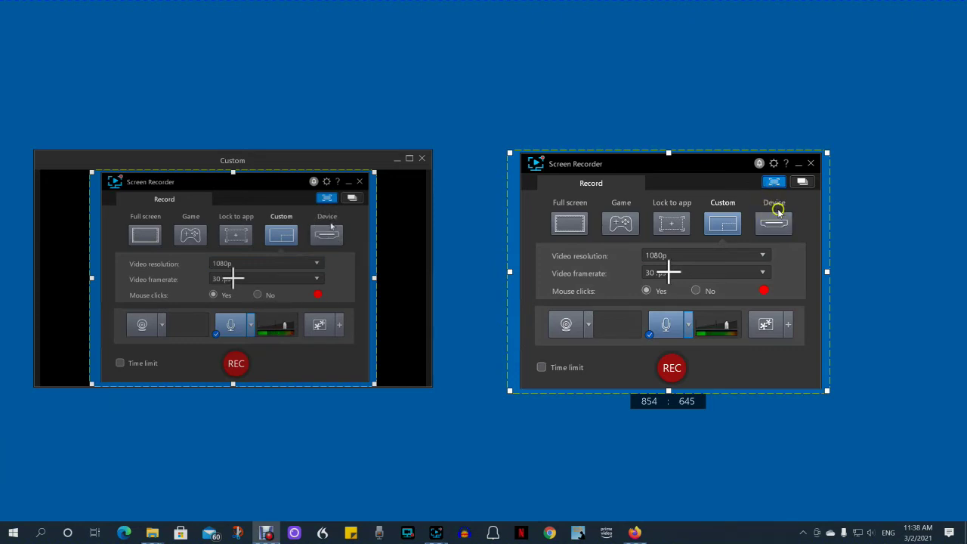
Step: Toggle the webcam overlay and set the webcam device to 'Select a device to record'
click(566, 326)
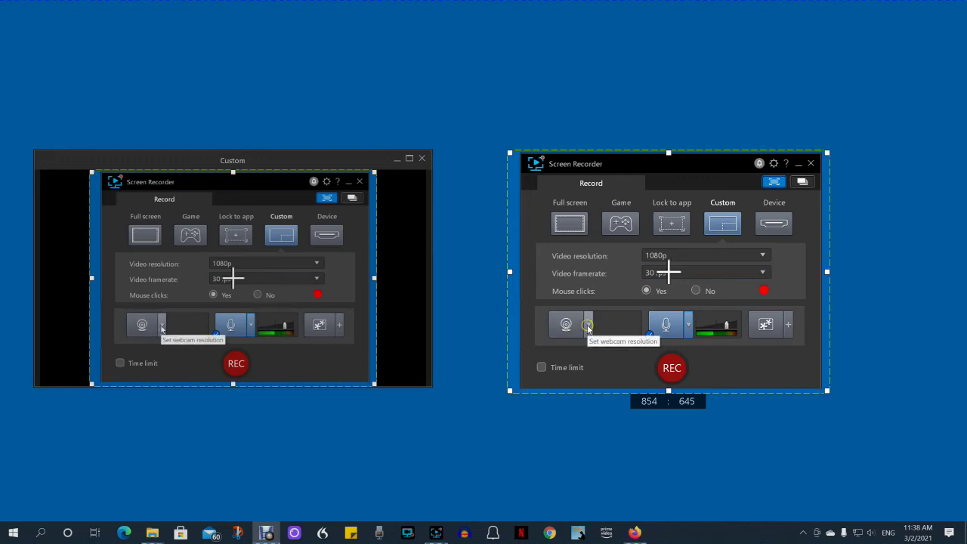
click(589, 325)
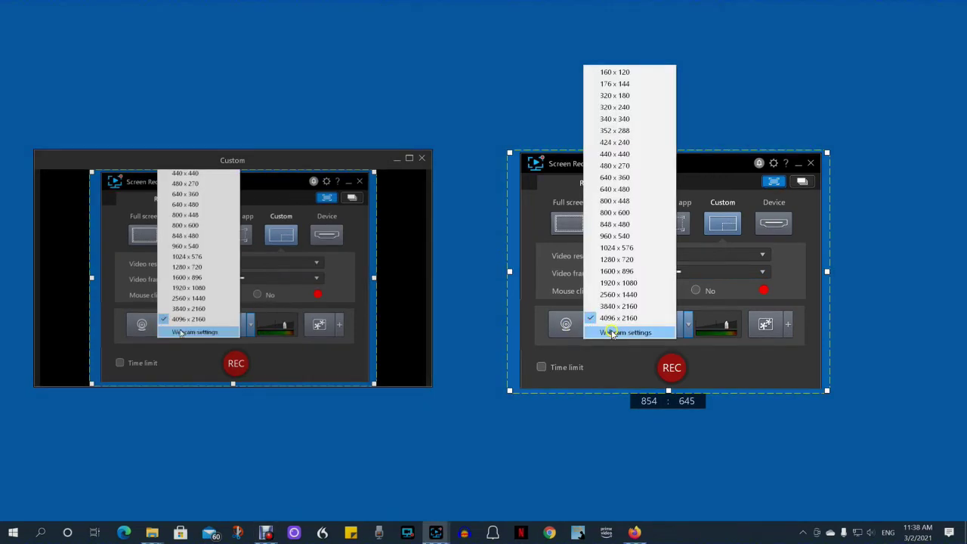
click(618, 335)
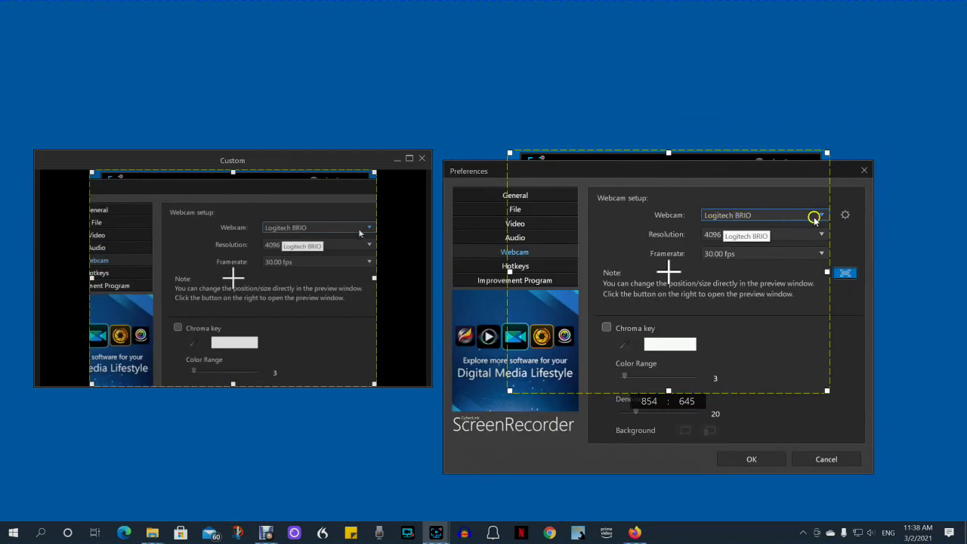
click(823, 217)
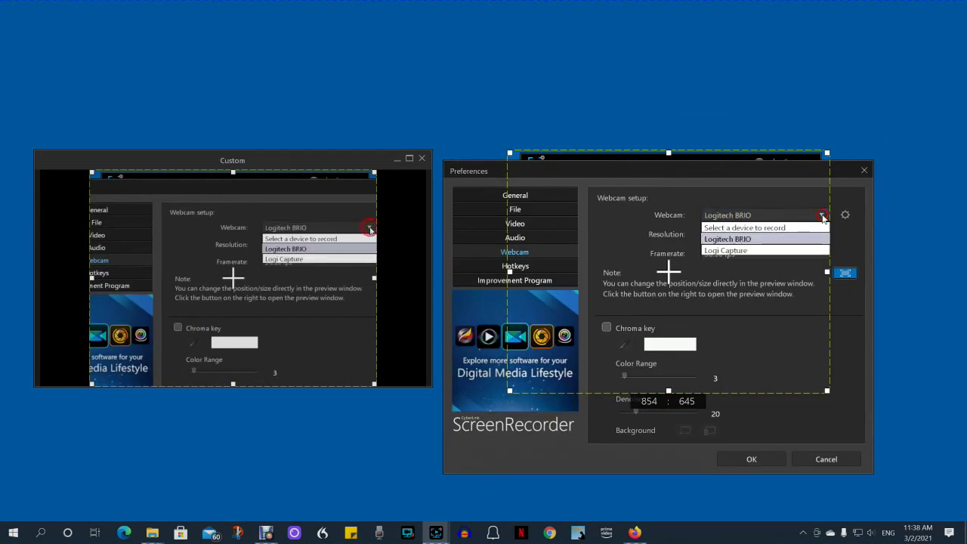
click(775, 228)
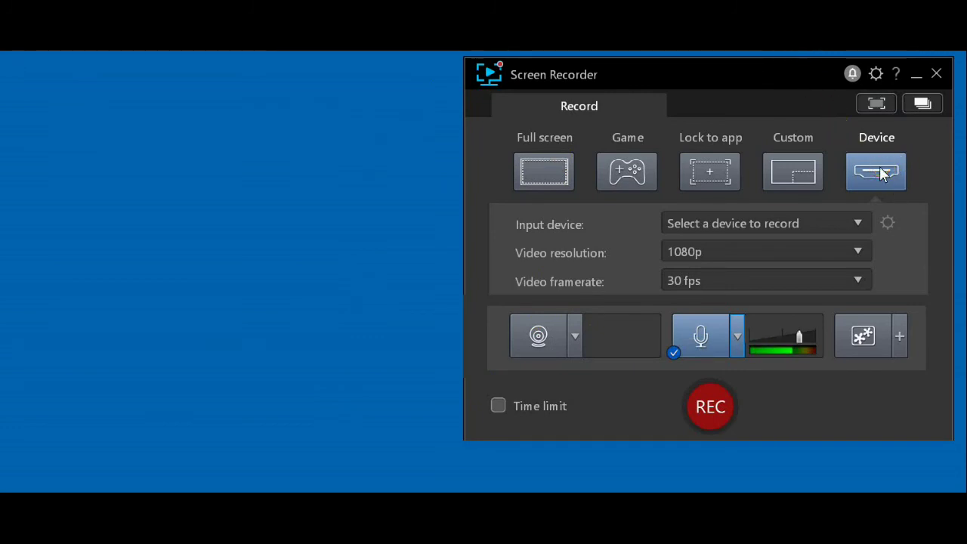
Step: Select Logitech BRIO as the Device capture input
click(830, 219)
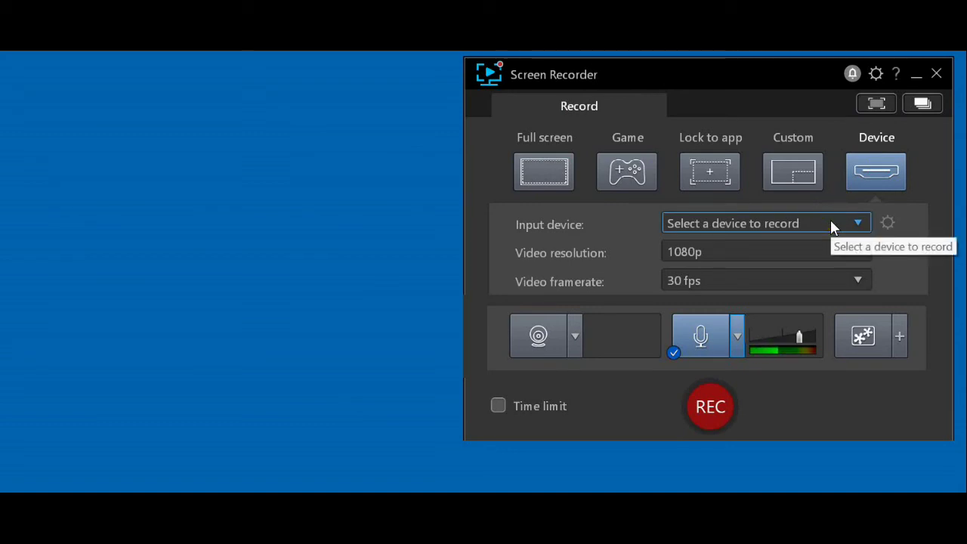
click(830, 222)
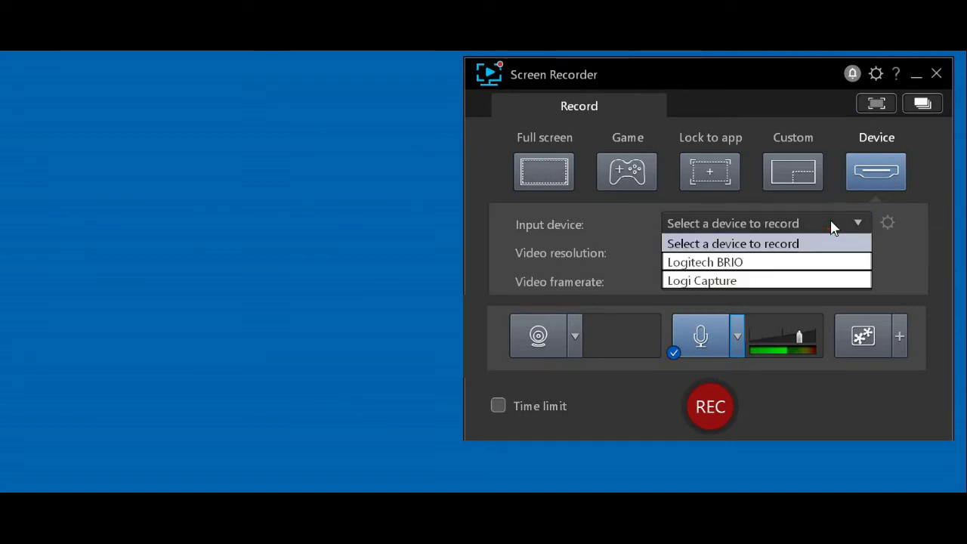
click(775, 261)
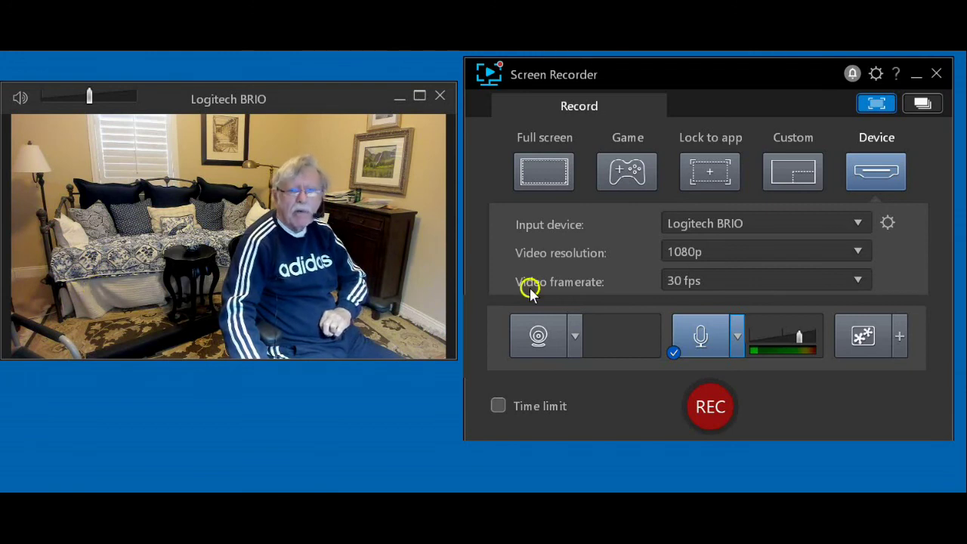
Step: Turn on the picture overlays, placing the house top right and the landscape upper left
click(865, 330)
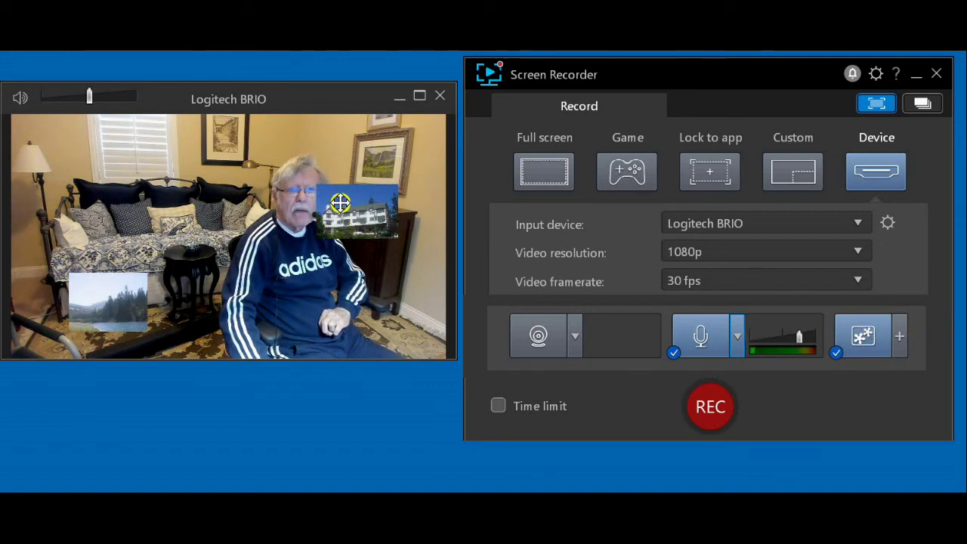
drag(340, 203, 367, 170)
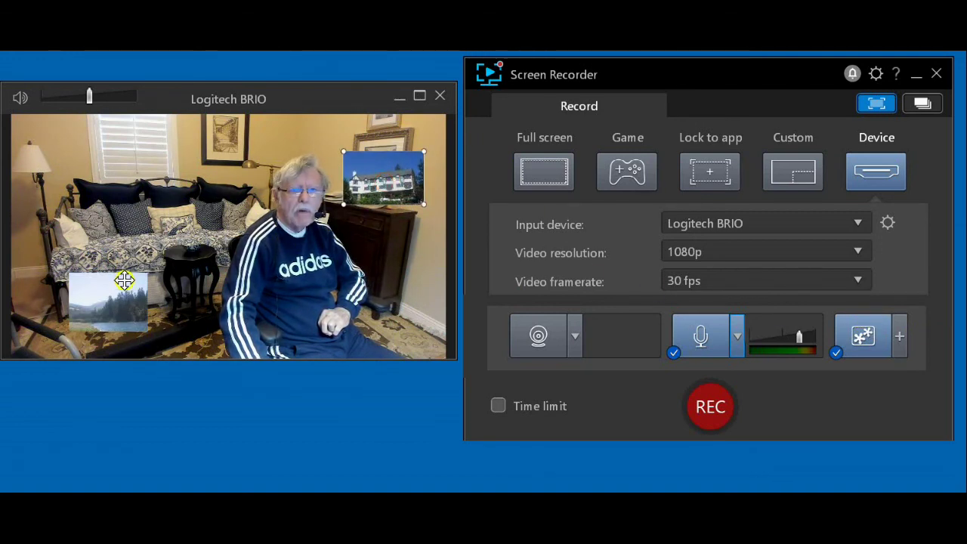
drag(125, 280, 88, 198)
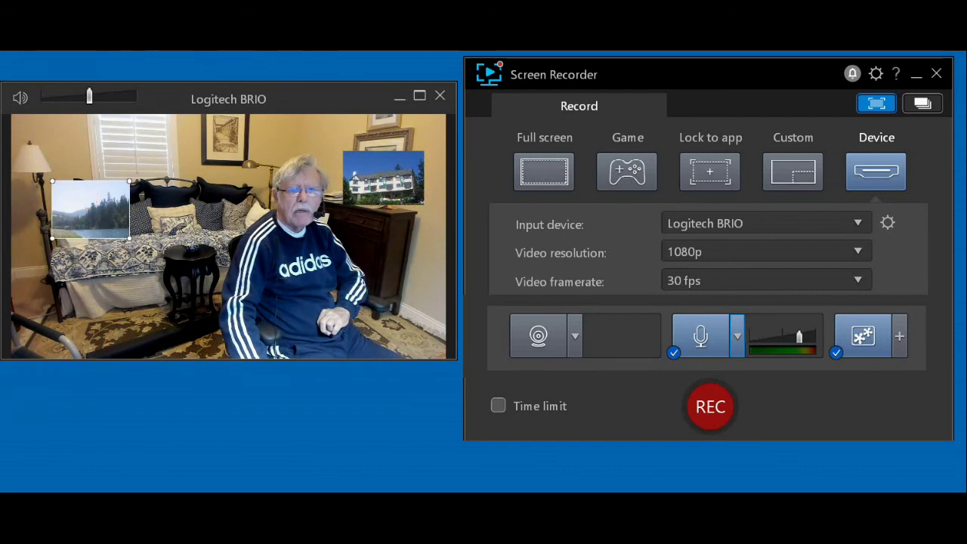